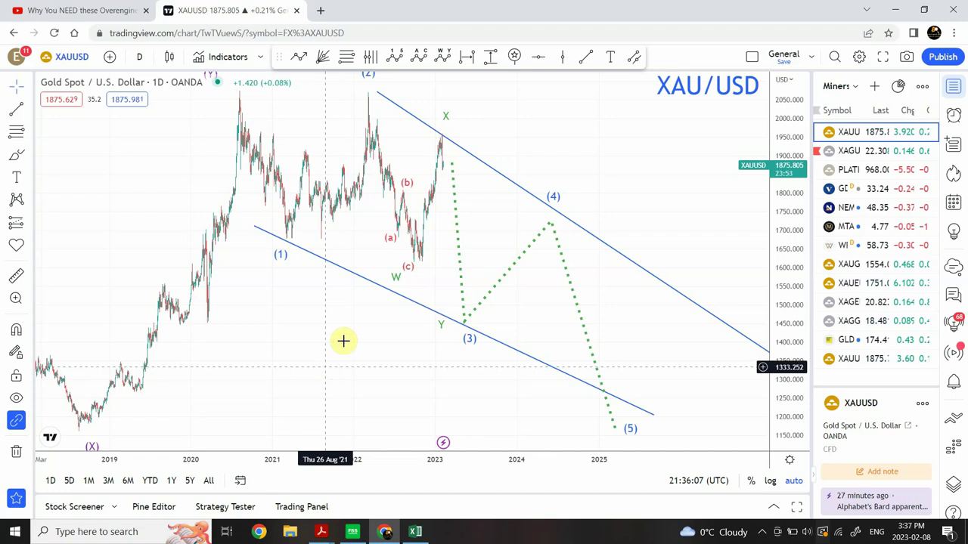
Compare charts by switching to silver XAGUSD, then back to gold XAUUSD.
click(848, 152)
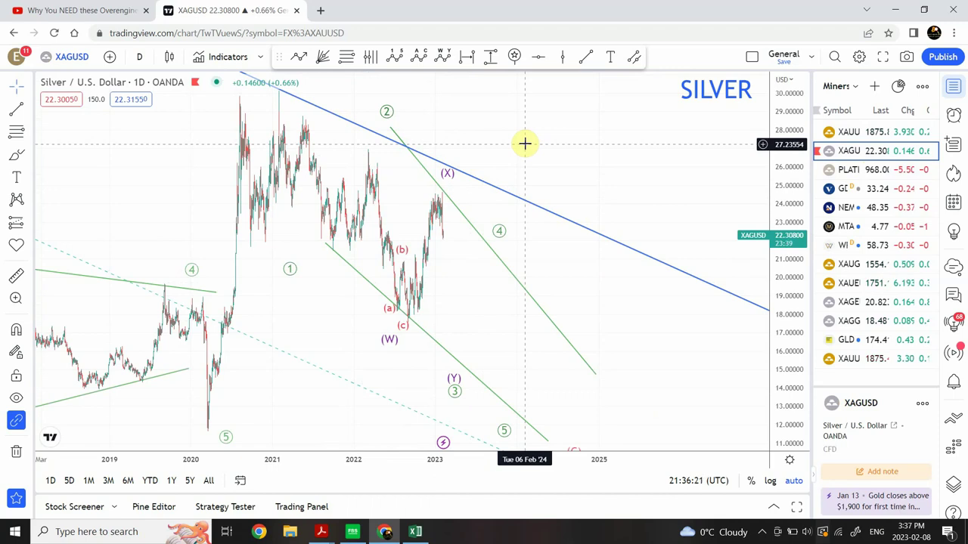
click(835, 135)
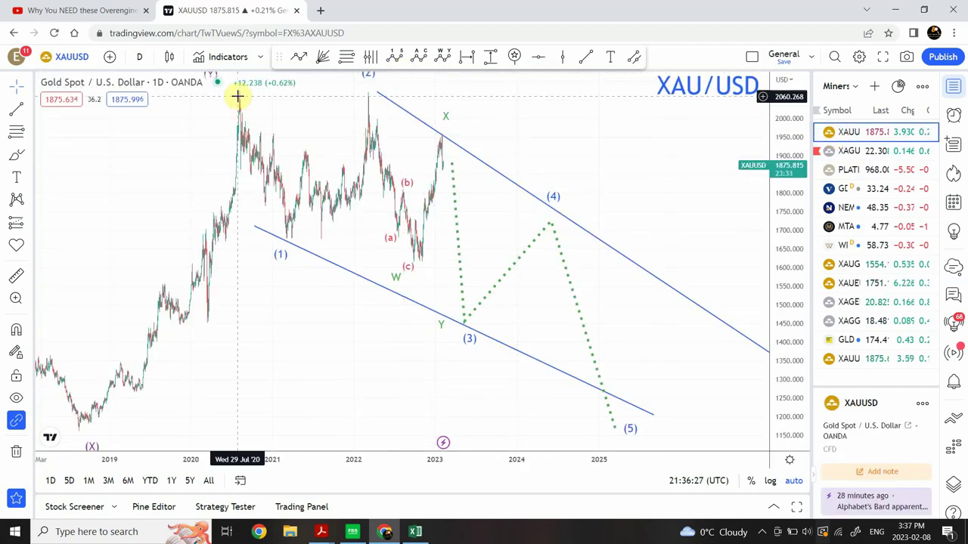
Change the gold chart's interval from daily to 15-minute candles.
click(141, 57)
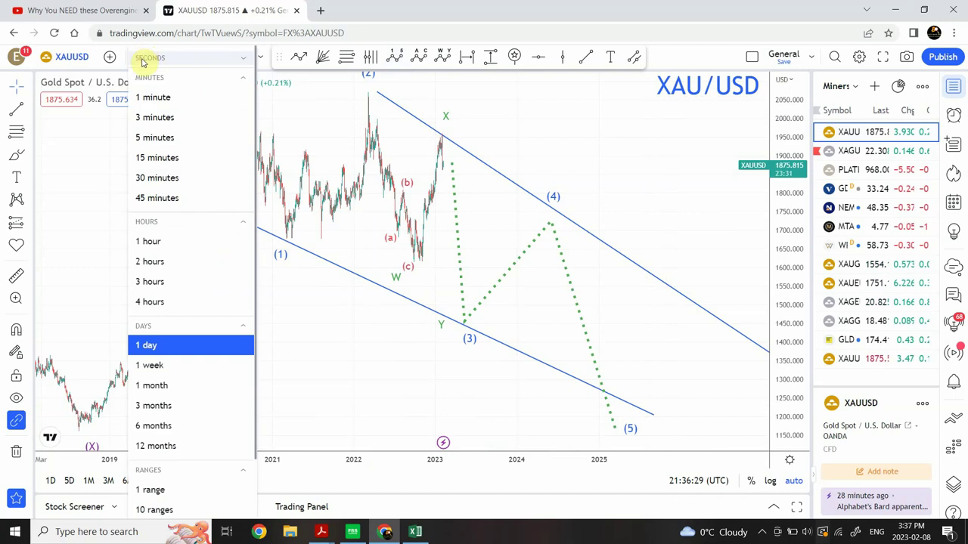
click(157, 157)
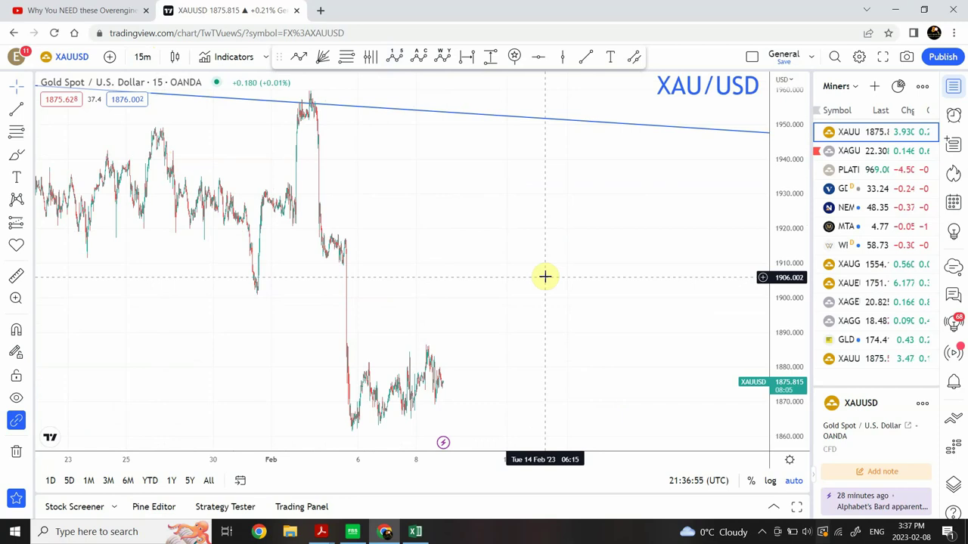
Draw an (a)-(b)-(c) correction wave on gold, with (b) at the lows and (c) near 1912.
click(417, 57)
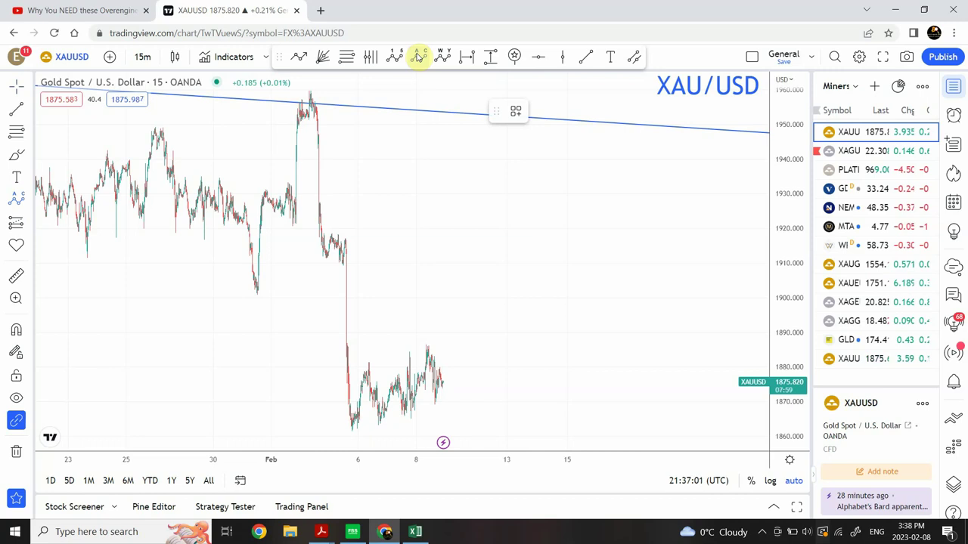
click(365, 361)
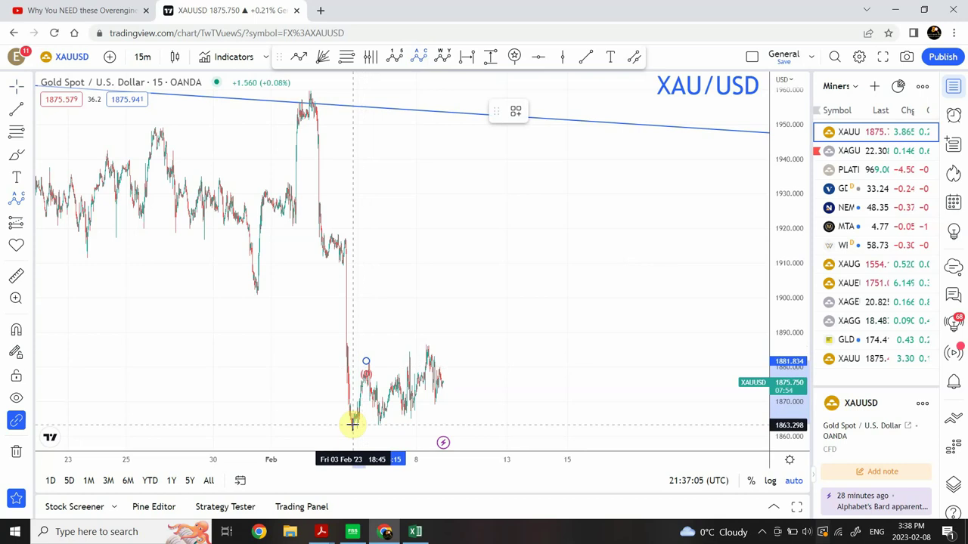
click(366, 348)
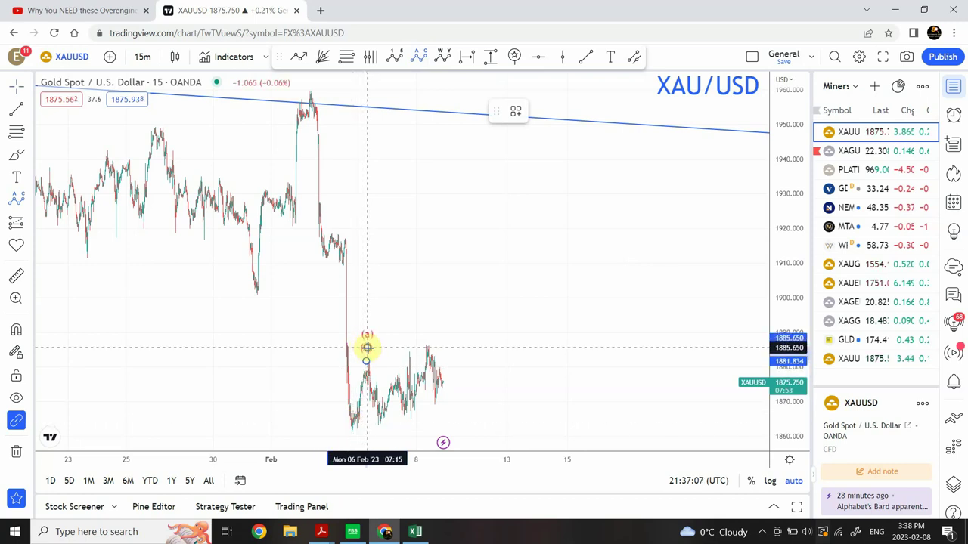
click(434, 414)
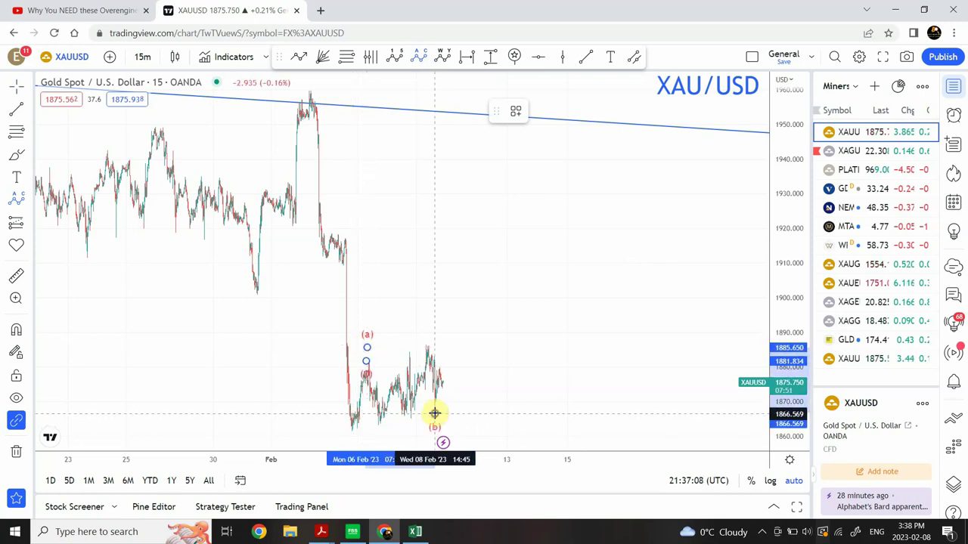
click(459, 263)
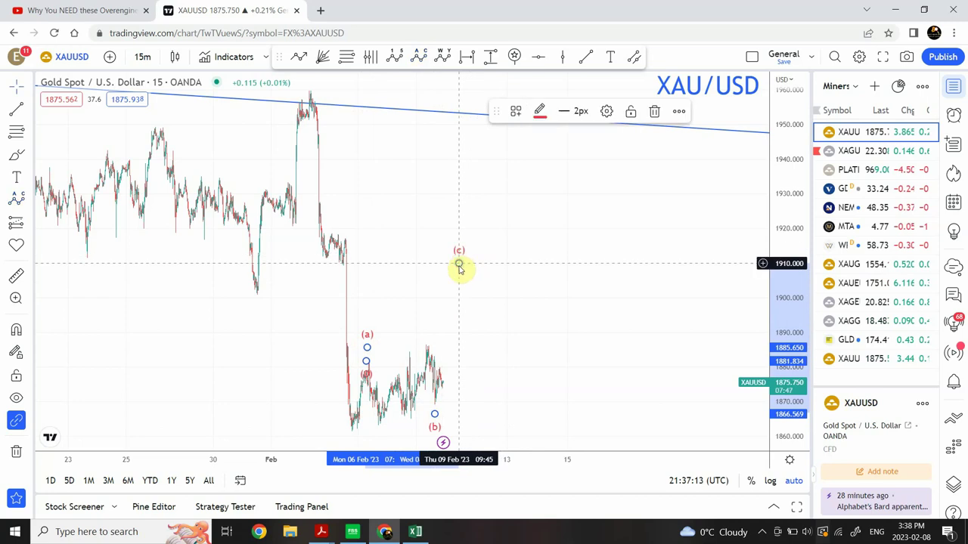
click(468, 333)
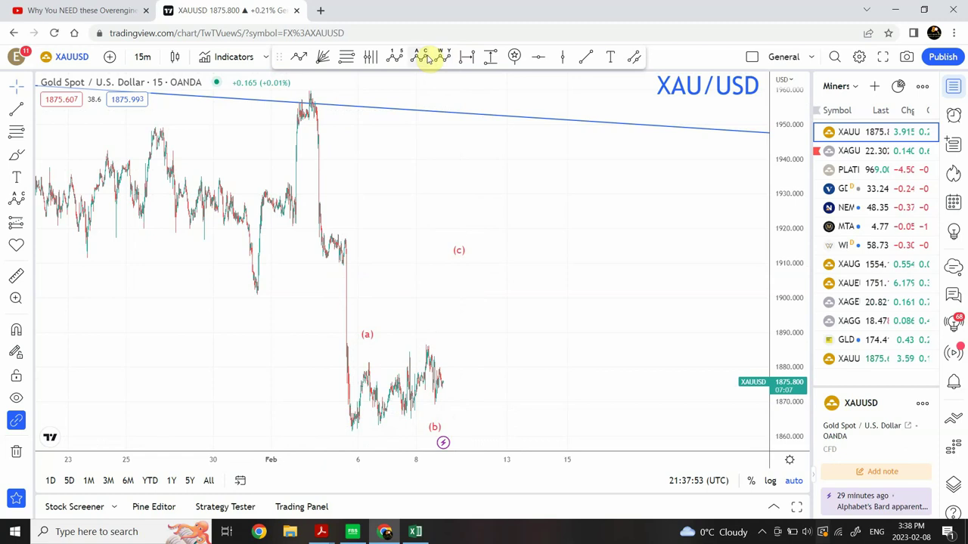
Draw a Fib retracement from the 1959.792 high to the 1862.208 low, then switch to silver XAGUSD.
click(346, 56)
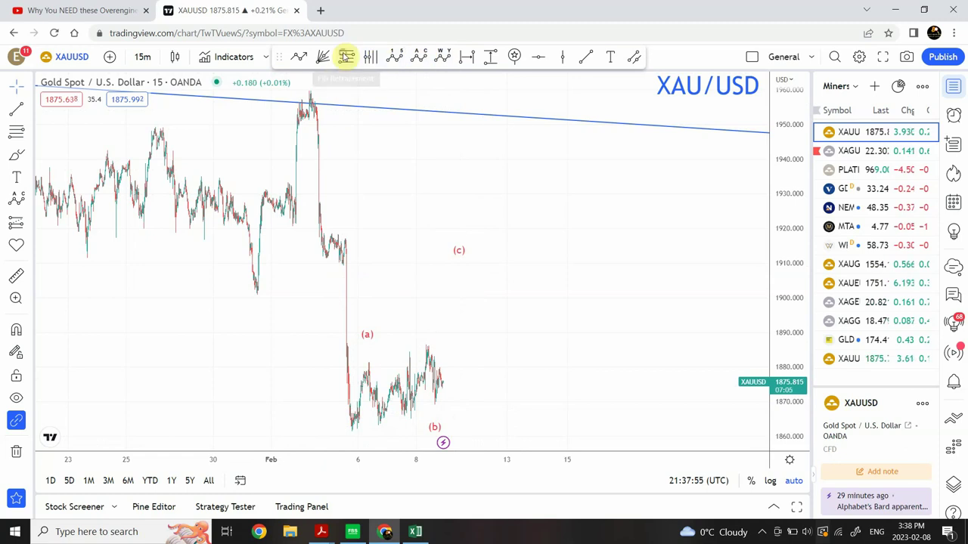
click(310, 90)
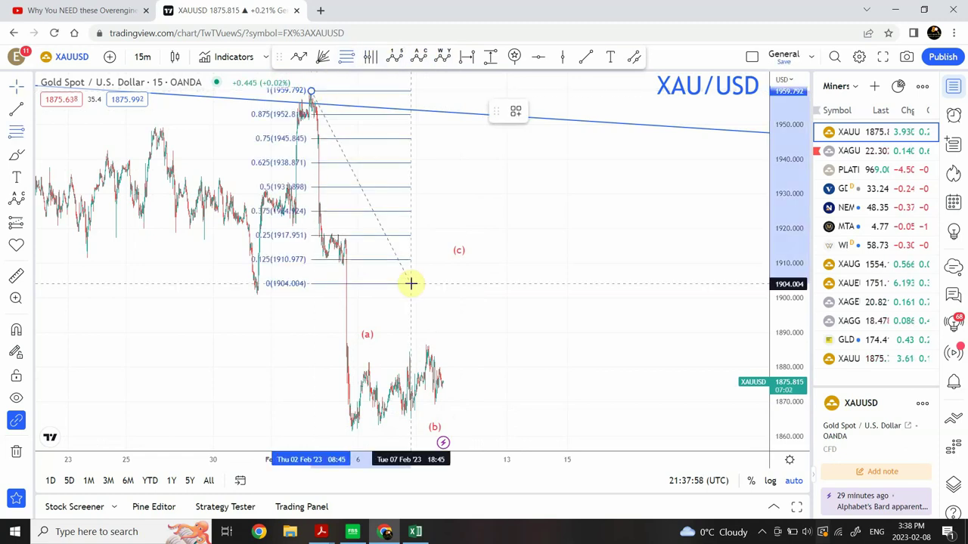
click(536, 377)
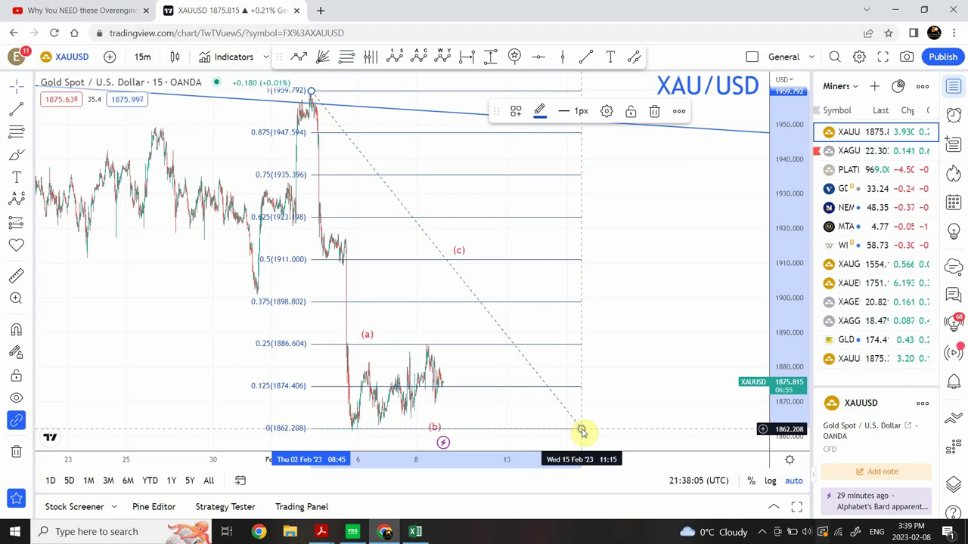
click(596, 421)
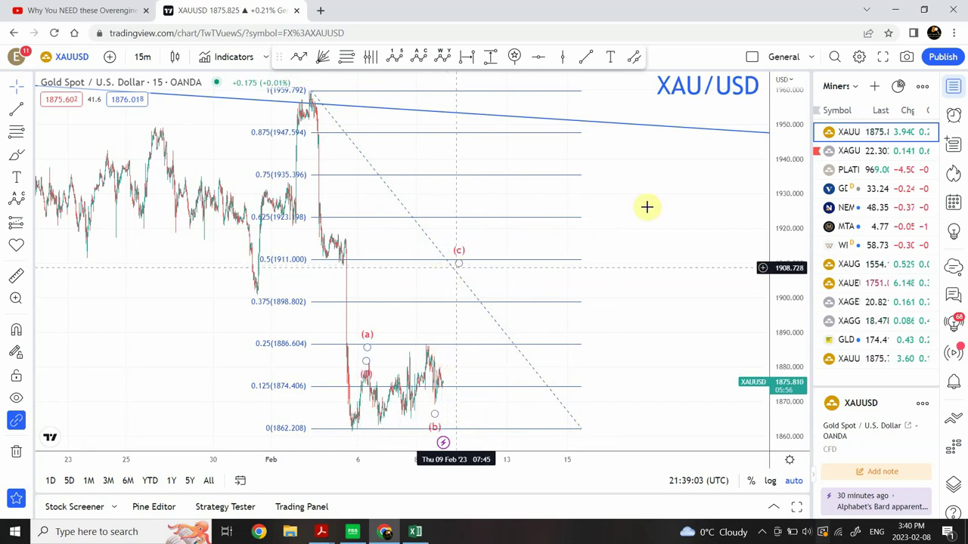
click(858, 153)
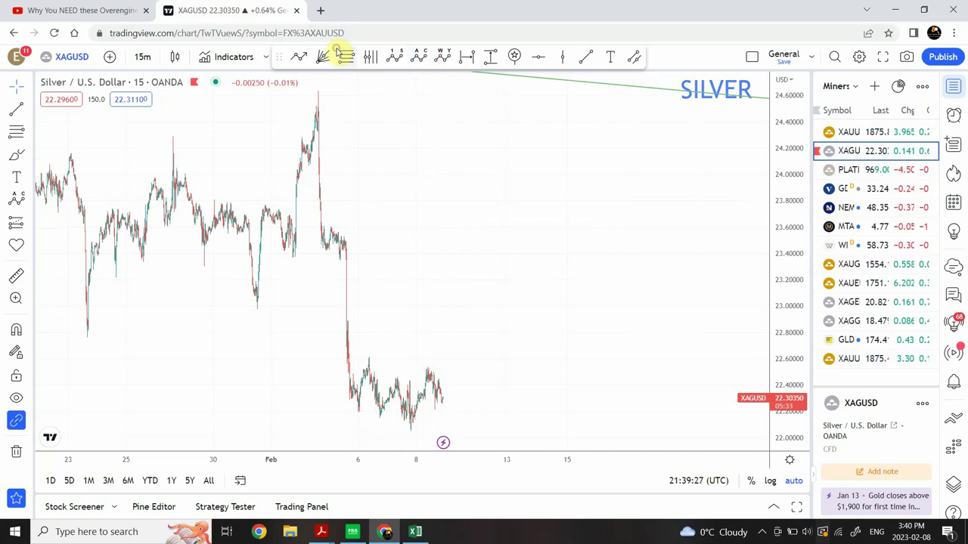
Draw a Fib retracement on silver from its peak down to the low near 22.05.
click(318, 90)
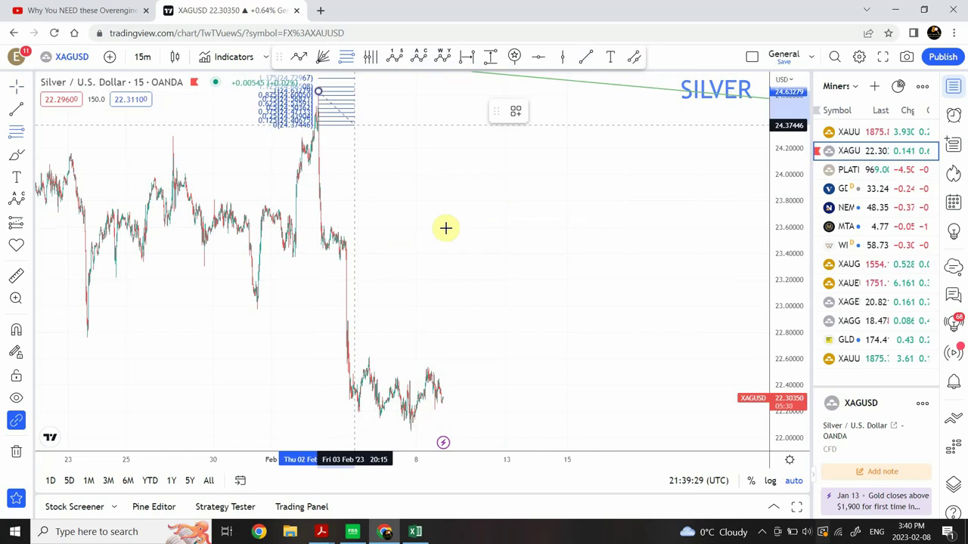
click(579, 430)
click(642, 404)
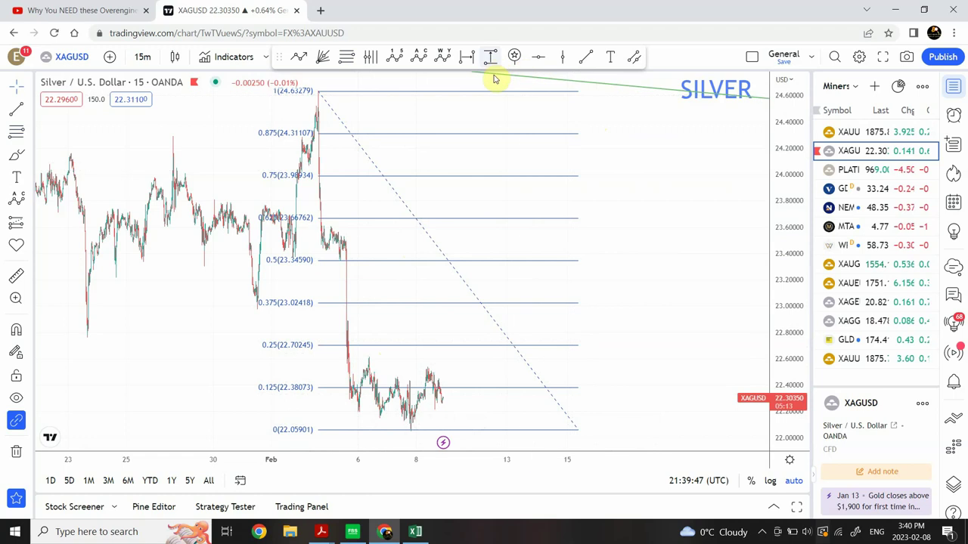
Review the Fib retracement's 0 level colour options in its settings, then close them.
click(458, 277)
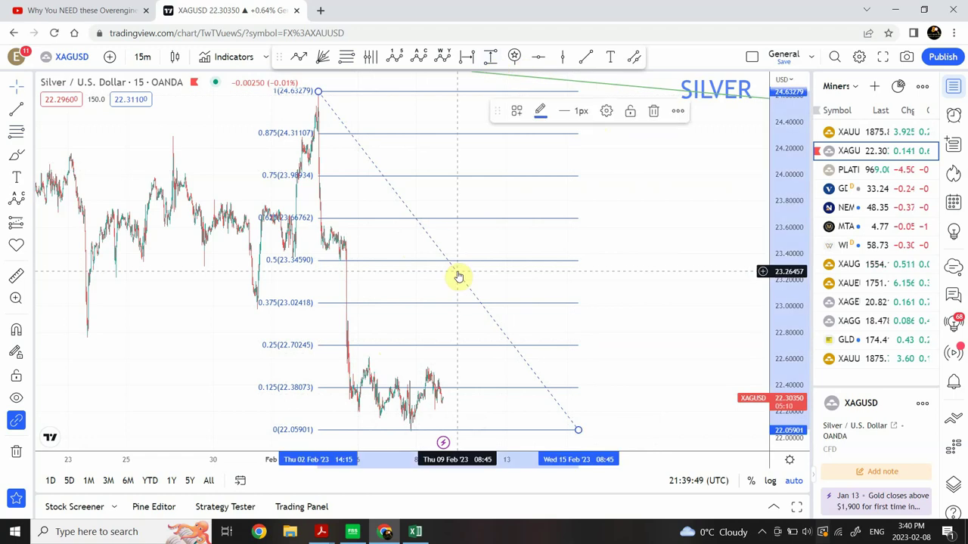
click(457, 274)
click(453, 274)
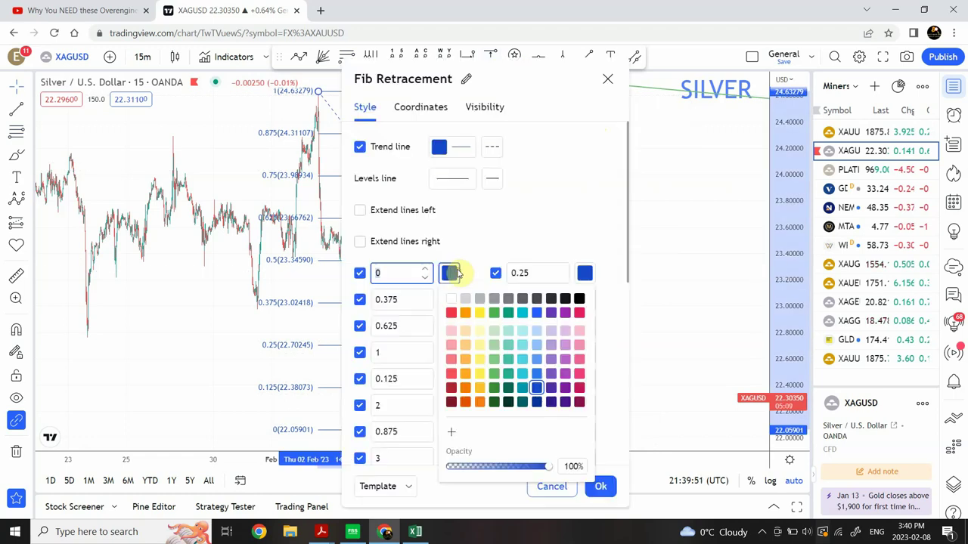
click(494, 253)
click(604, 80)
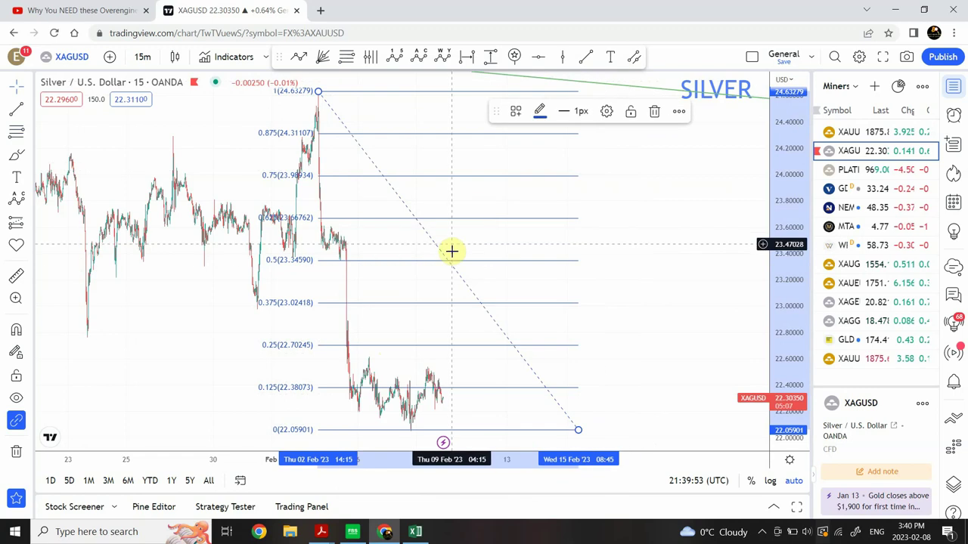
Shift the Fib retracement slightly earlier, keeping it on the 24.63279 high and 22.05901 low.
drag(451, 261, 460, 248)
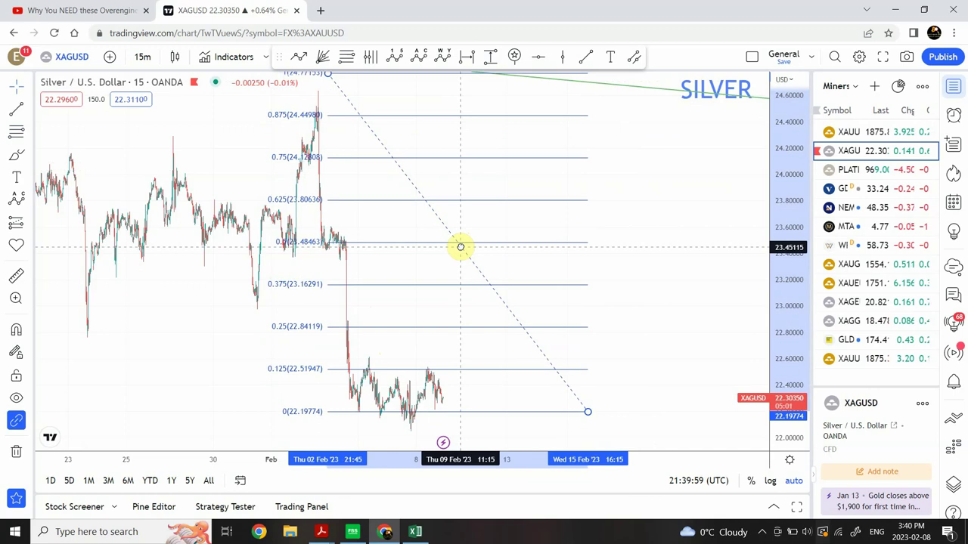
drag(460, 247, 459, 247)
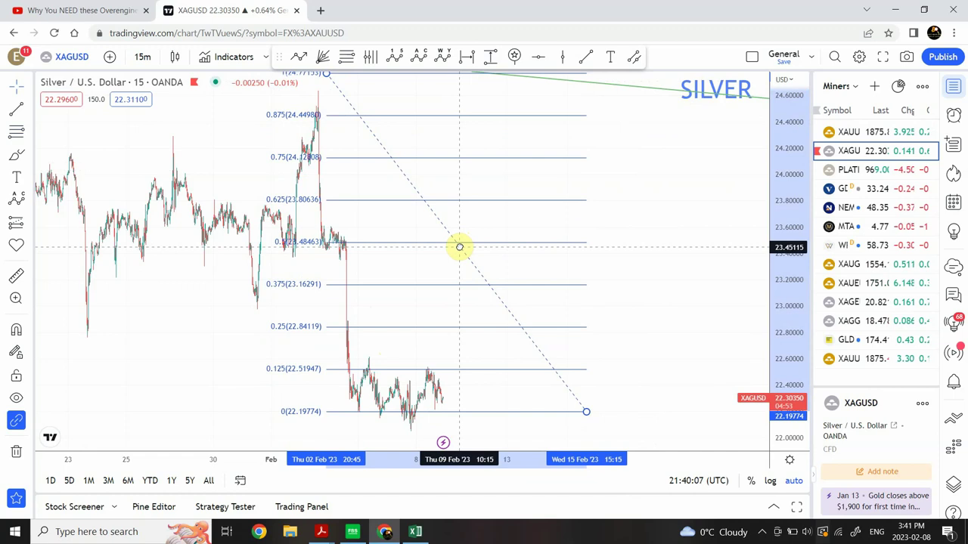
mouse_move(458, 247)
mouse_down()
mouse_move(441, 248)
mouse_move(441, 267)
mouse_up()
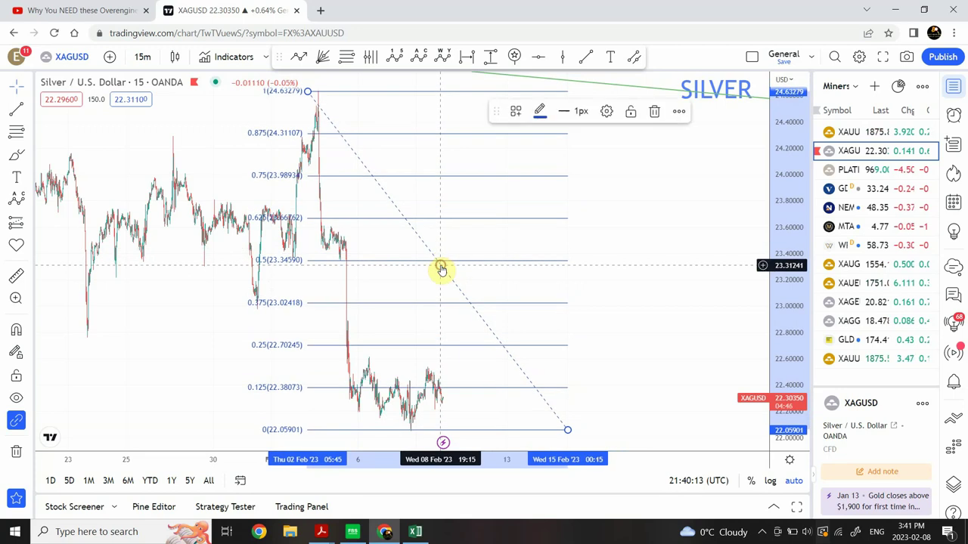
click(717, 250)
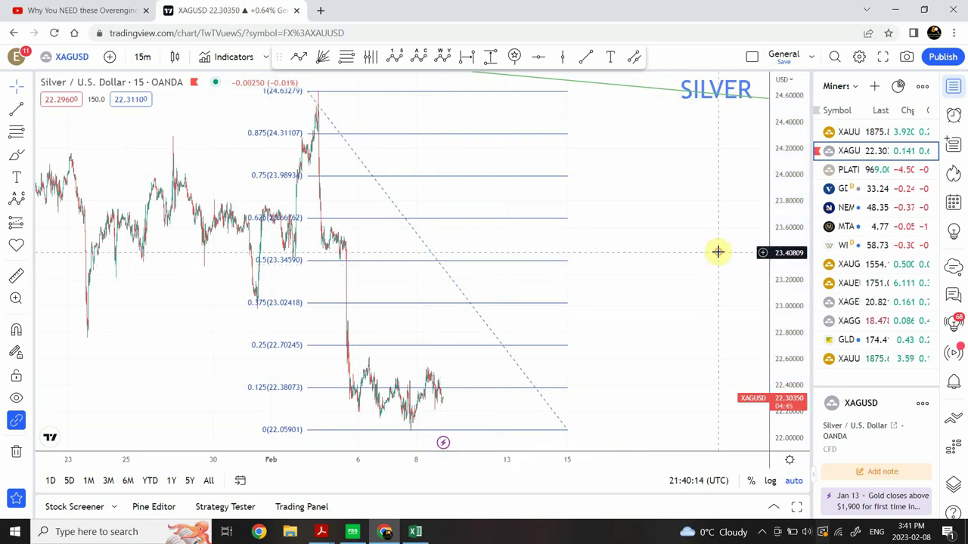
Draw a silver ABC correction: (a) at the rebound high, (b) at the low, (c) near 0.5 (23.3459).
click(419, 59)
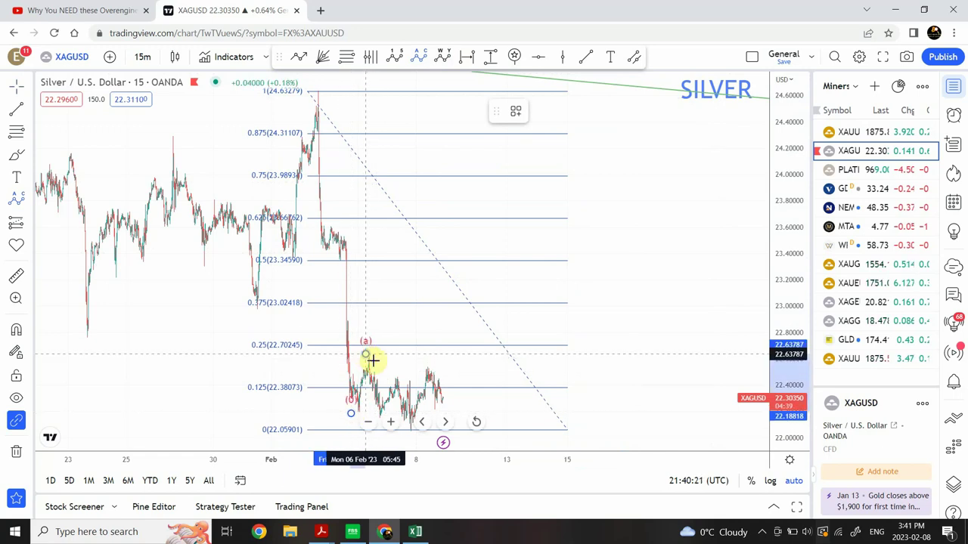
click(372, 360)
click(409, 433)
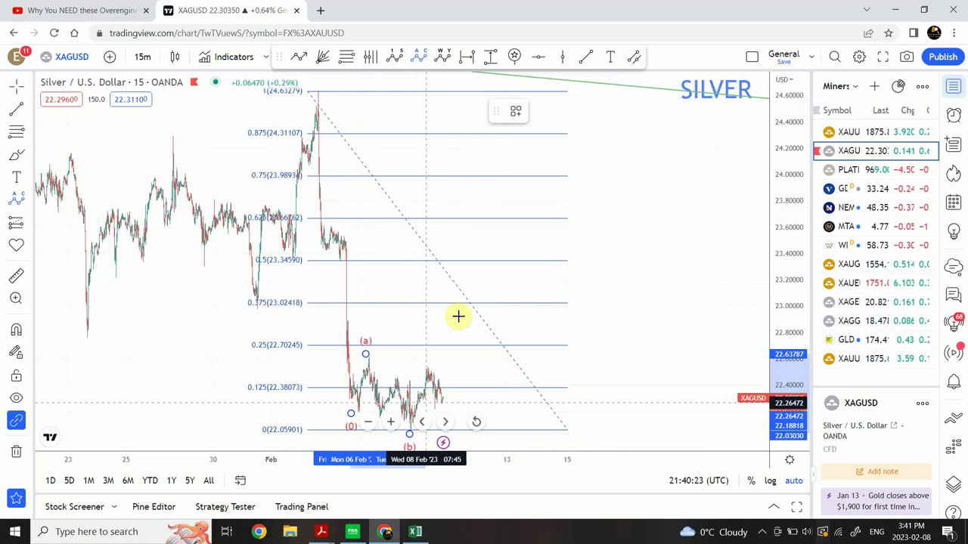
click(491, 263)
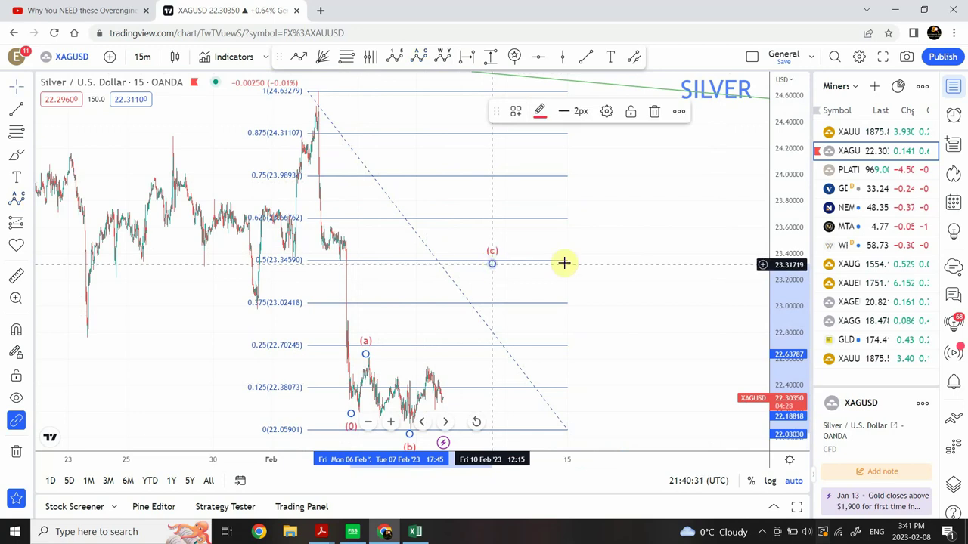
click(664, 280)
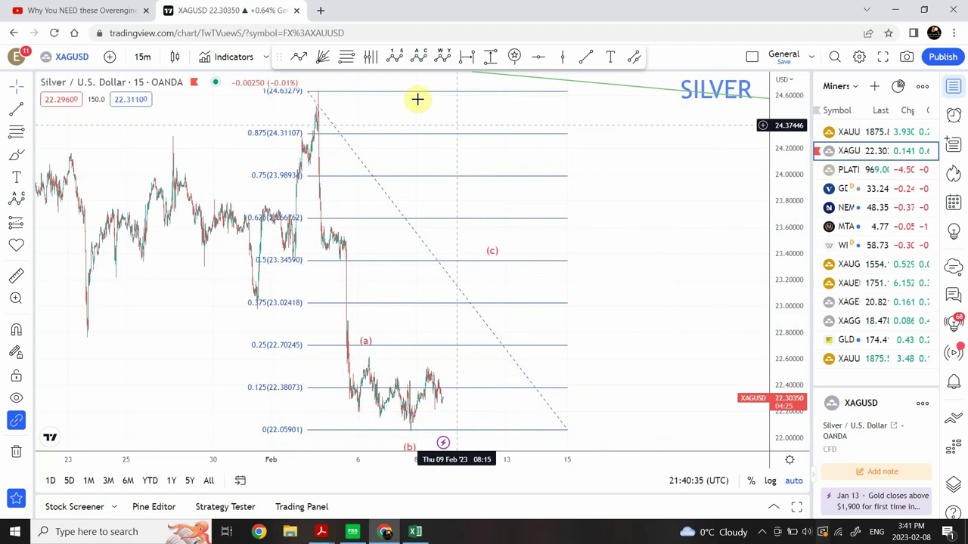
click(397, 59)
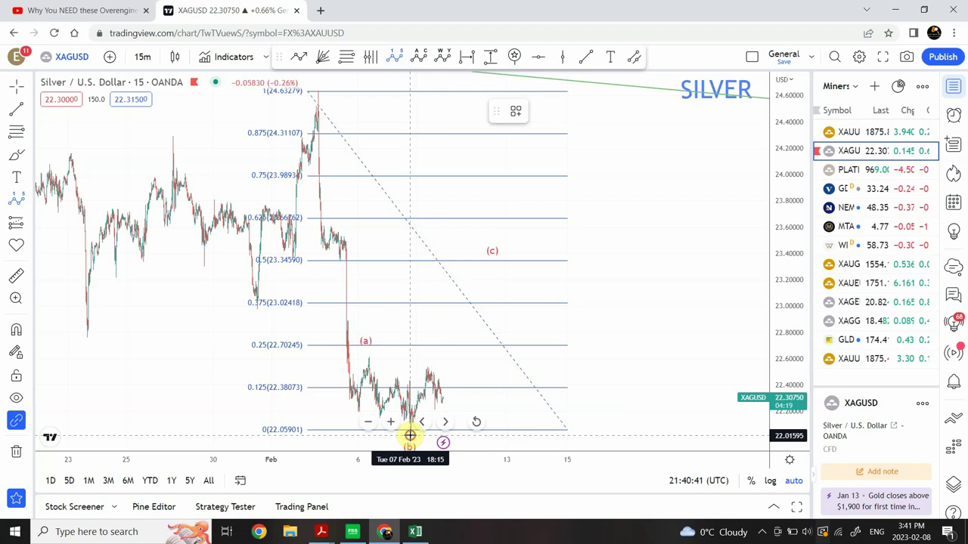
Draw a (1)-(5) impulse wave from the (b) low, with (3) near 0.375 and (5) beside (c).
click(410, 436)
click(425, 364)
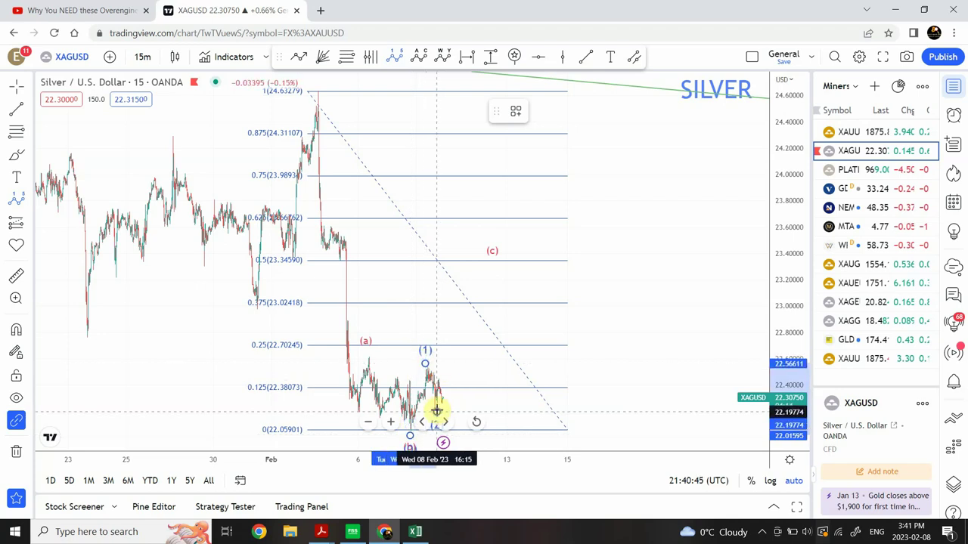
click(436, 411)
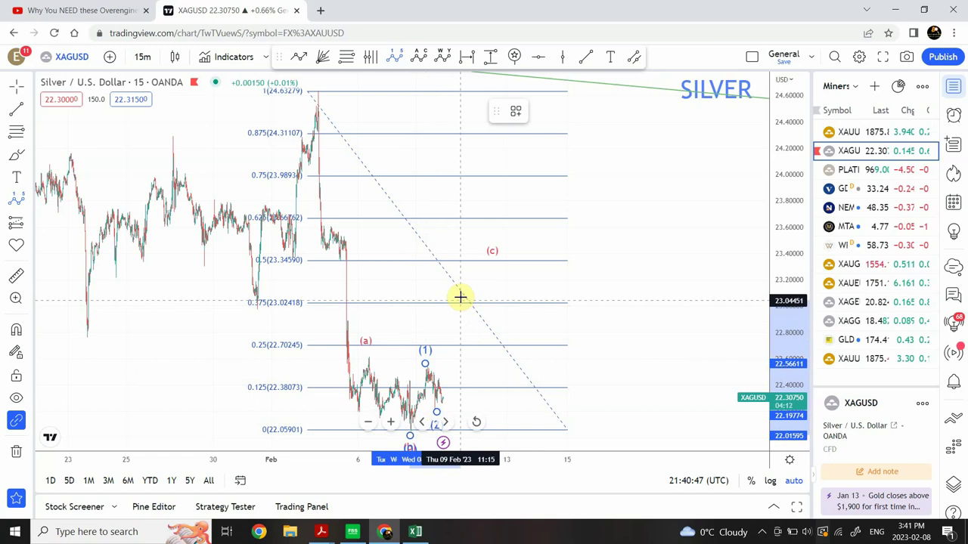
click(461, 297)
click(493, 320)
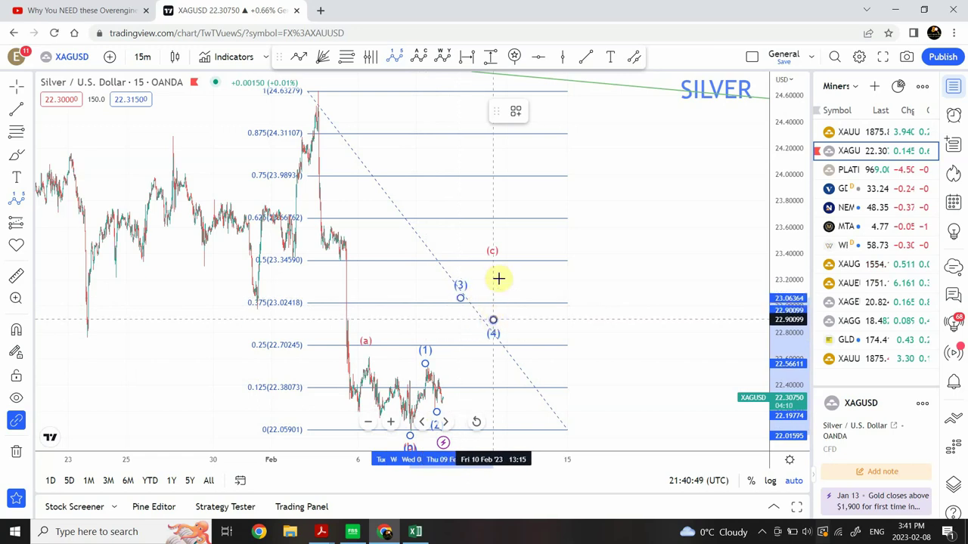
click(504, 256)
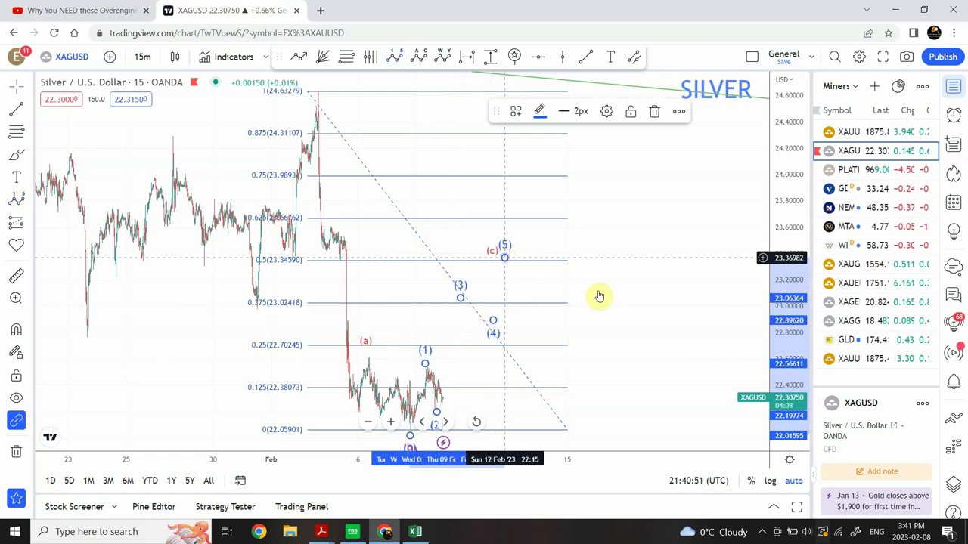
click(641, 309)
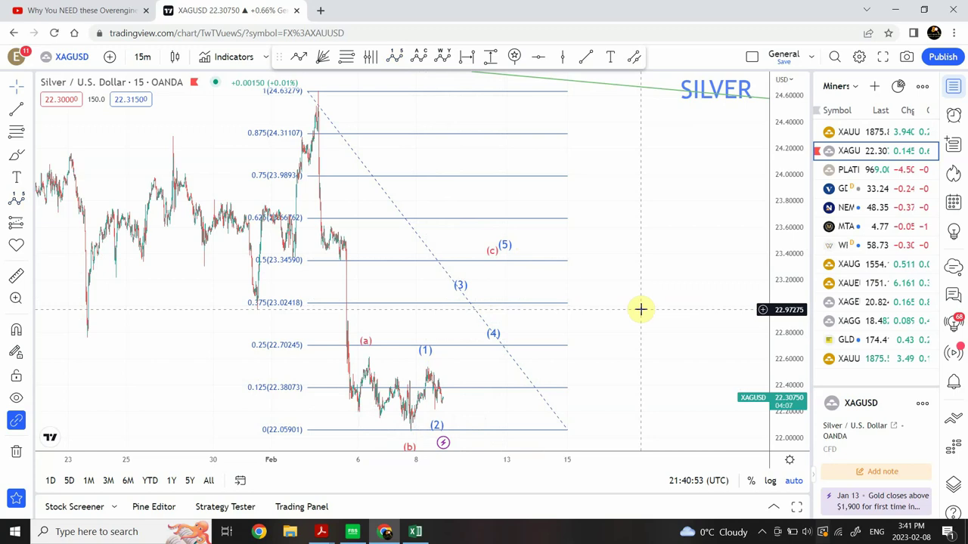